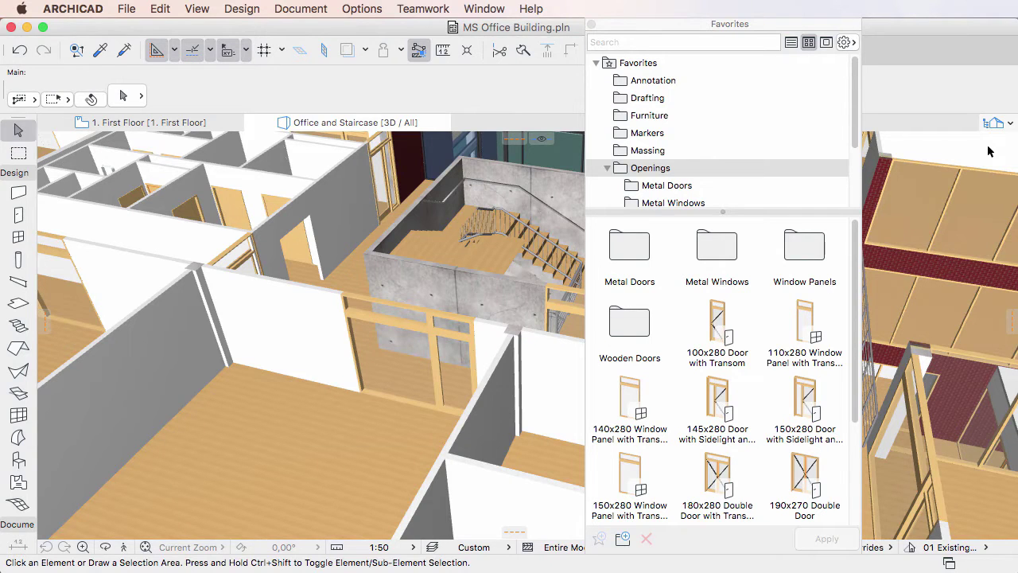
# Search the Favorites palette for 'stair', then clear that search to show all favorites.
pyautogui.click(989, 152)
pyautogui.press('Escape')
pyautogui.moveTo(857, 234); pyautogui.dragTo(859, 210)
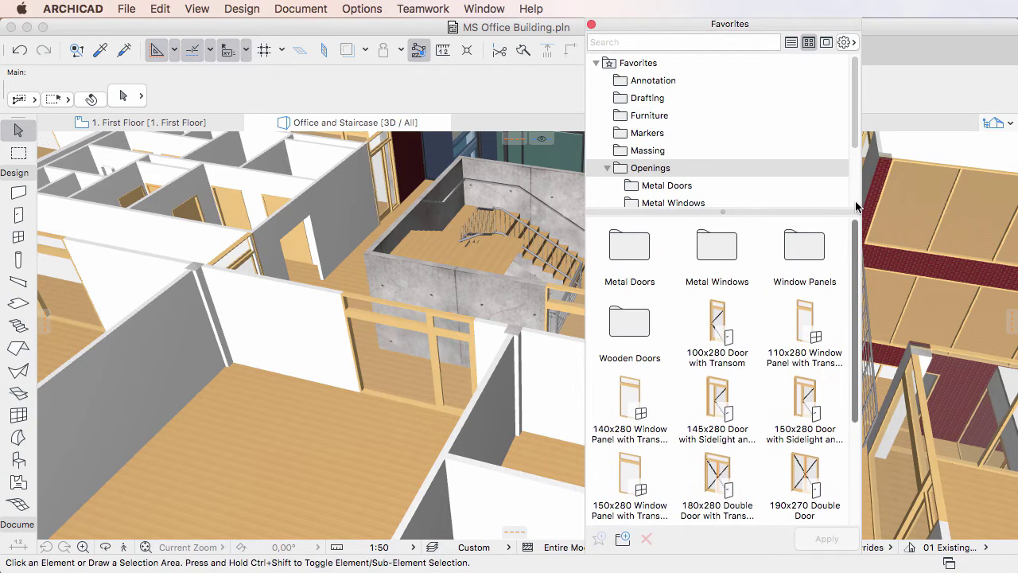
pyautogui.click(682, 42)
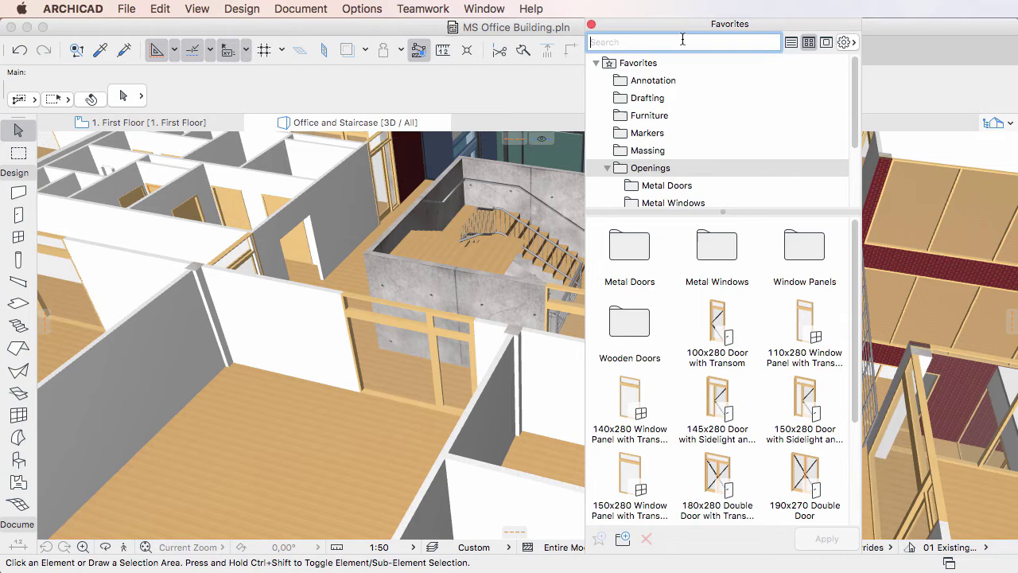
pyautogui.write('s')
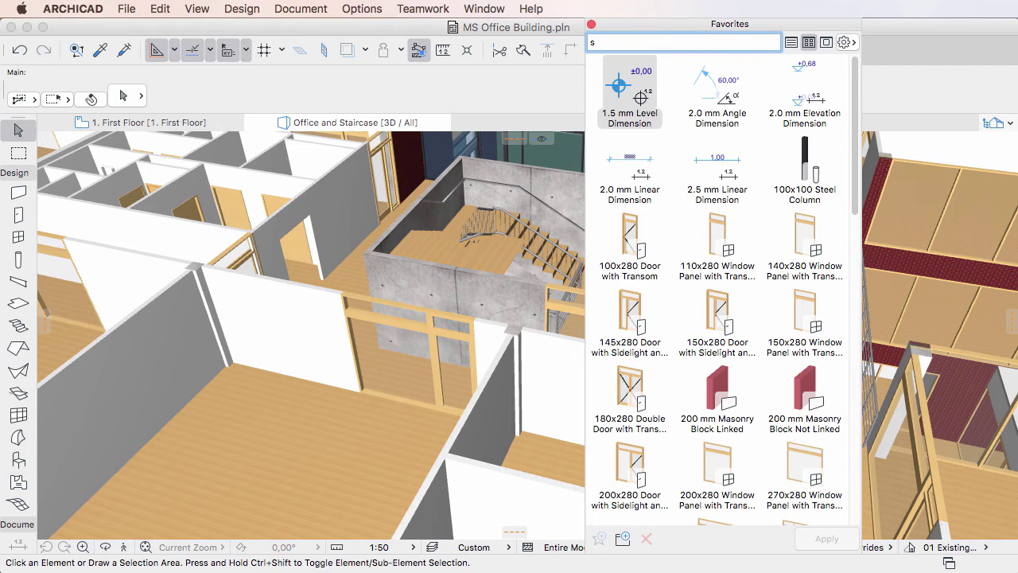
pyautogui.write('t')
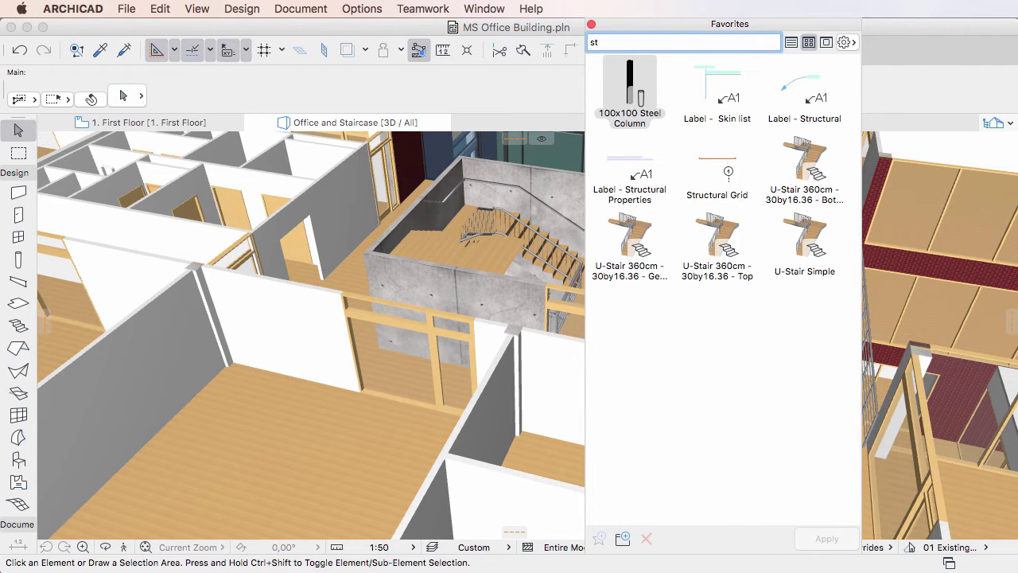
pyautogui.write('a')
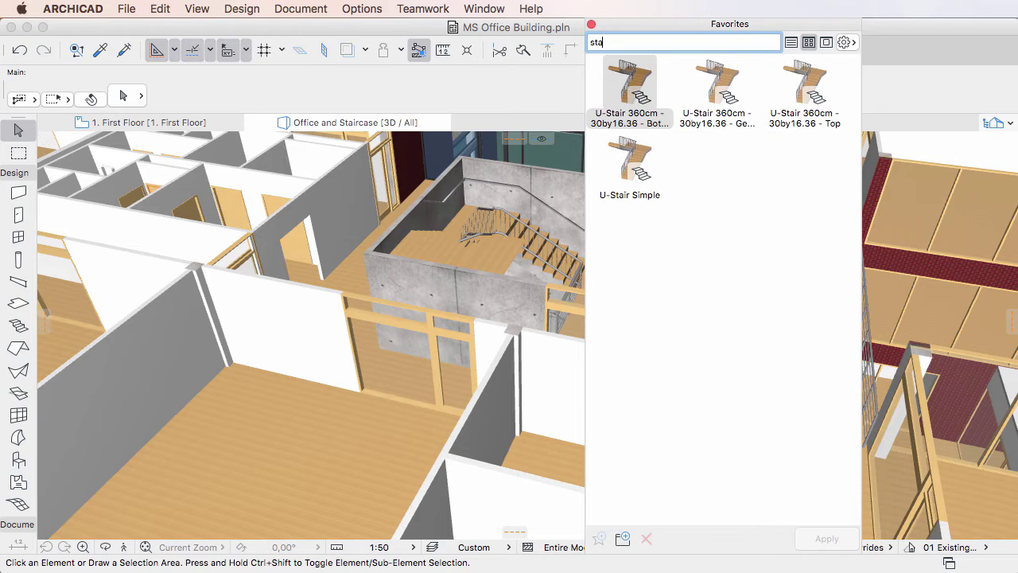
pyautogui.write('ir')
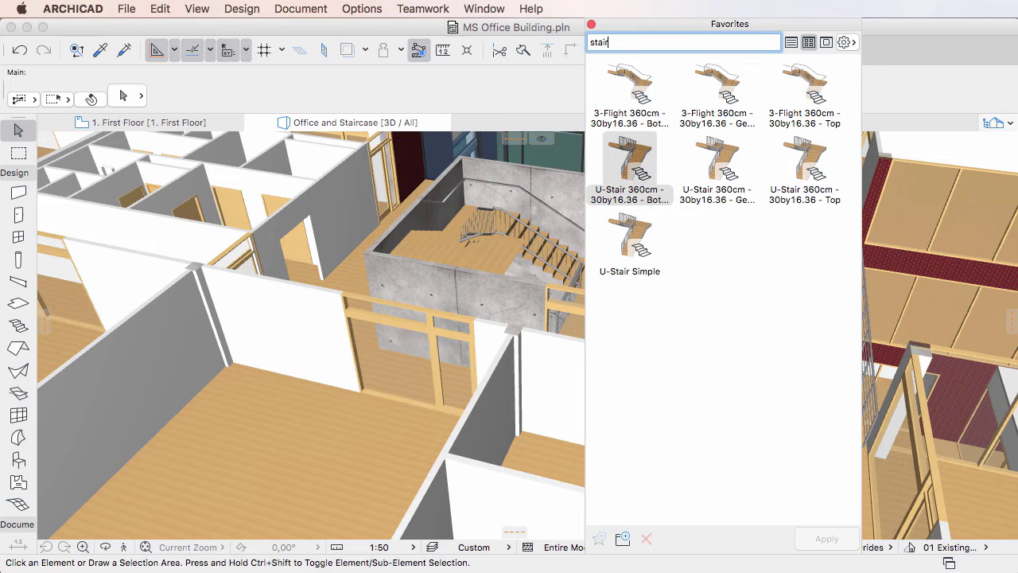
pyautogui.press('BackSpace')
pyautogui.press('BackSpace')
pyautogui.press('BackSpace')
pyautogui.press('BackSpace')
pyautogui.press('BackSpace')
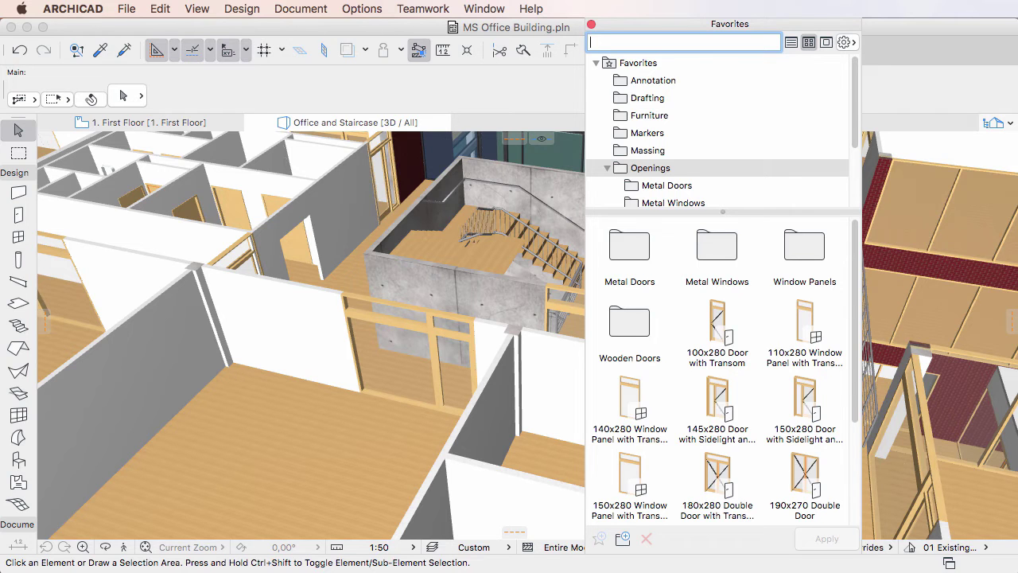
# Filter Favorites by 'side' and view the Refrigerator favorite's settings, closing without changes.
pyautogui.write('side')
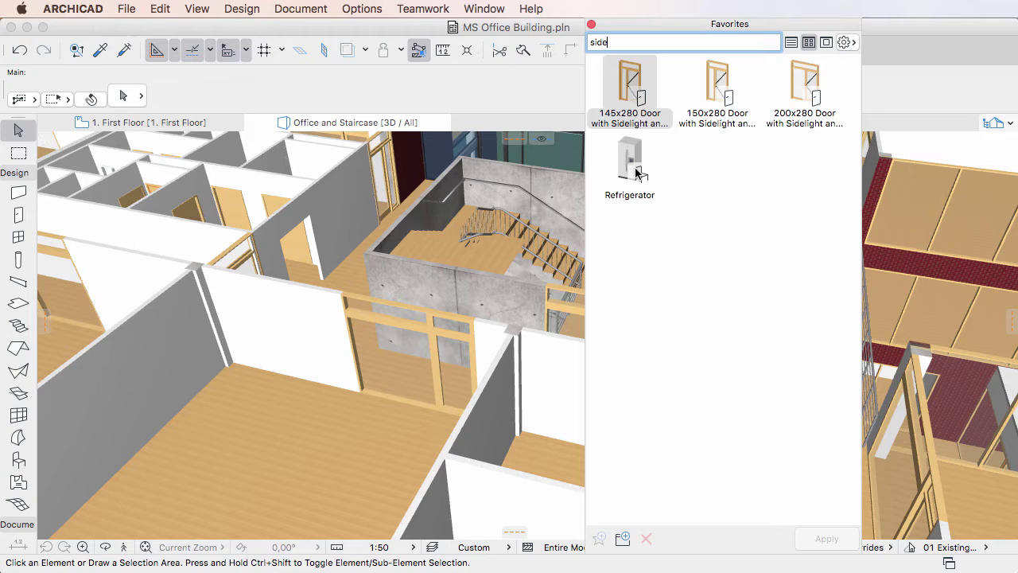
pyautogui.rightClick(633, 163)
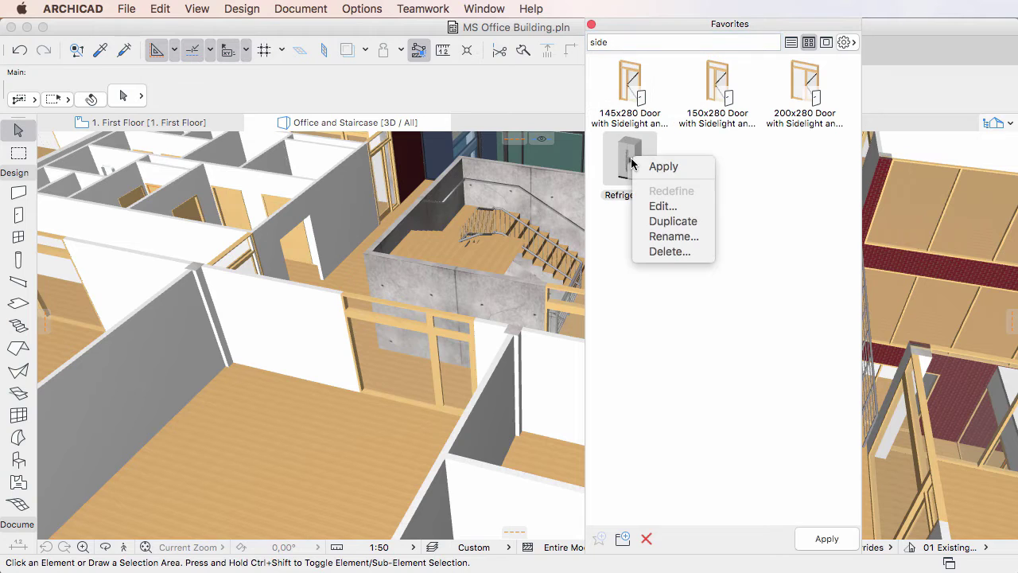
pyautogui.click(693, 209)
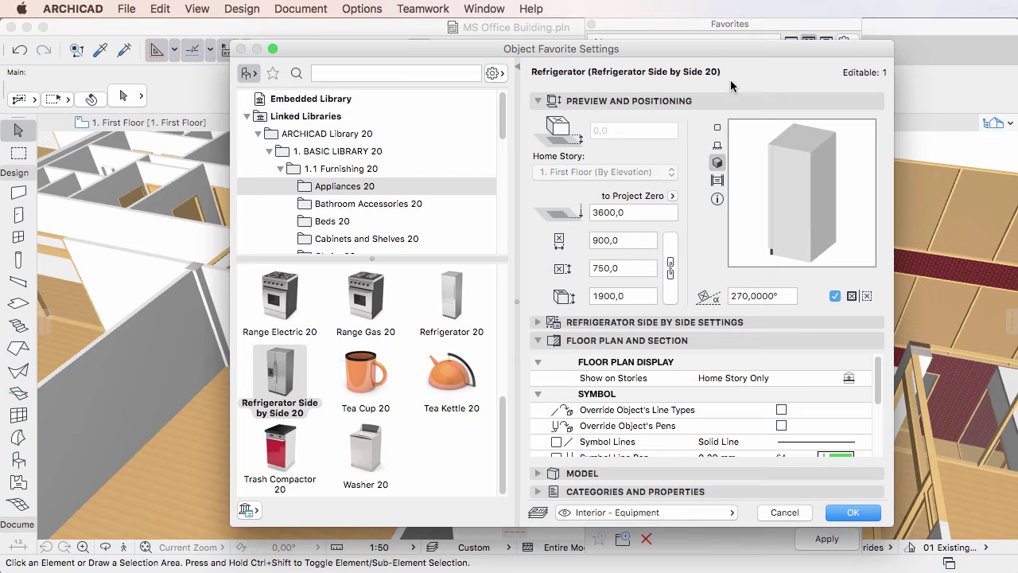
pyautogui.click(784, 513)
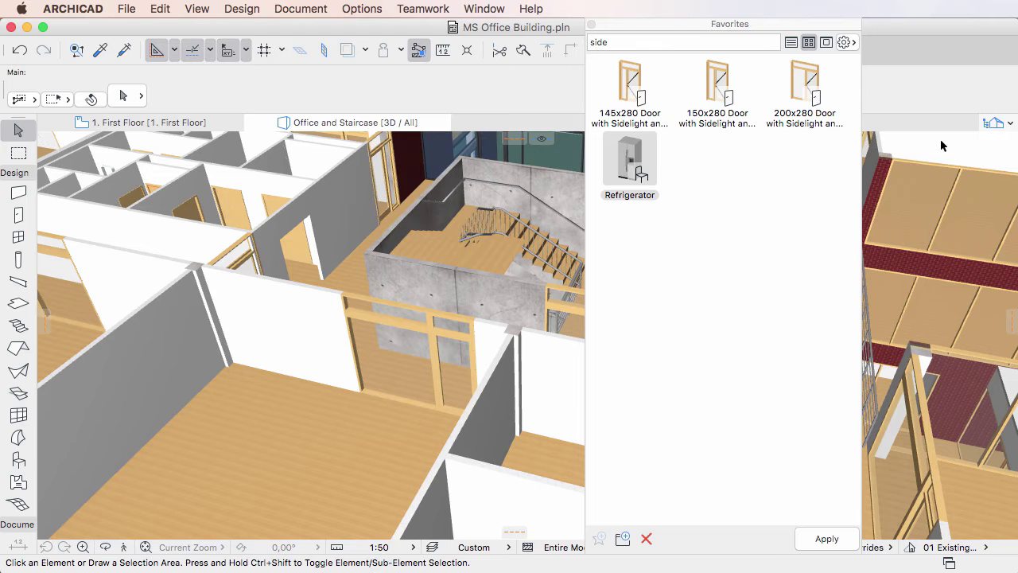
pyautogui.click(851, 51)
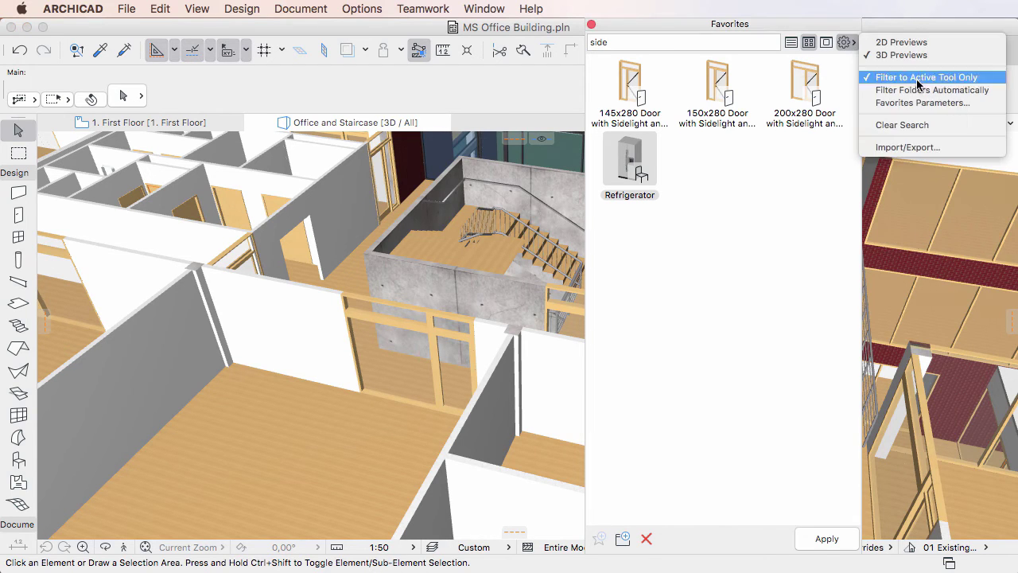
pyautogui.click(946, 126)
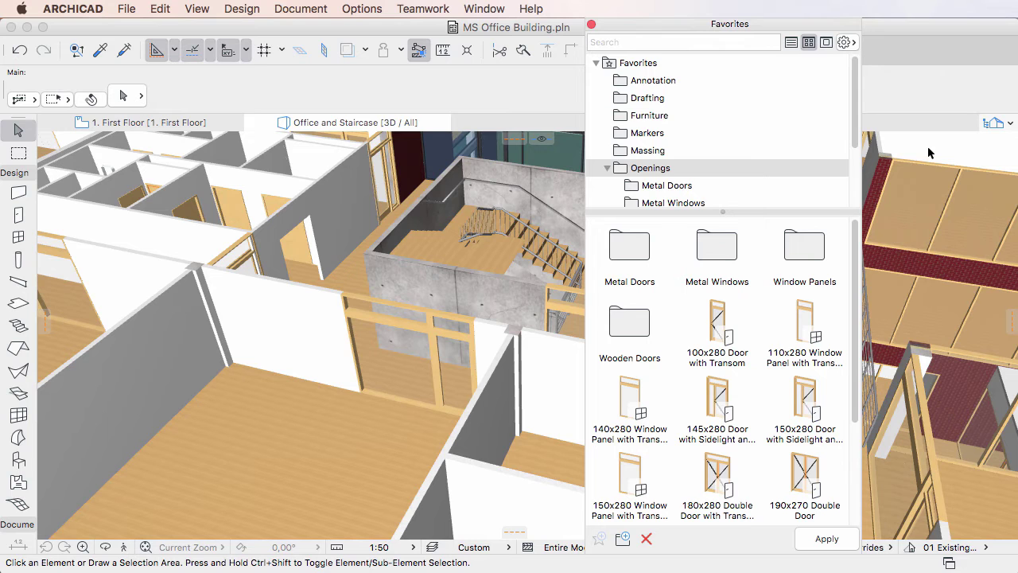
pyautogui.click(682, 42)
pyautogui.write('side')
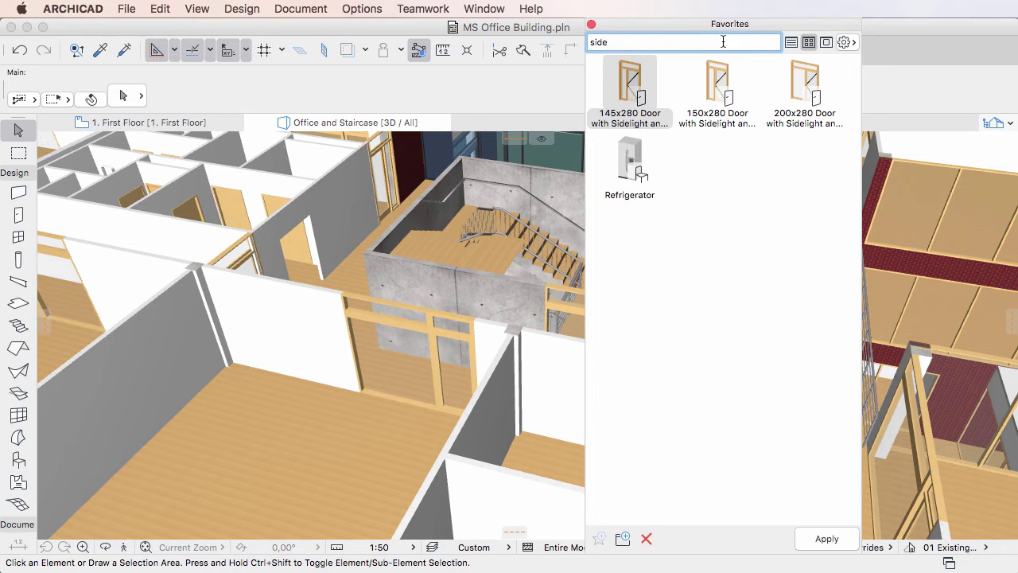
pyautogui.click(845, 43)
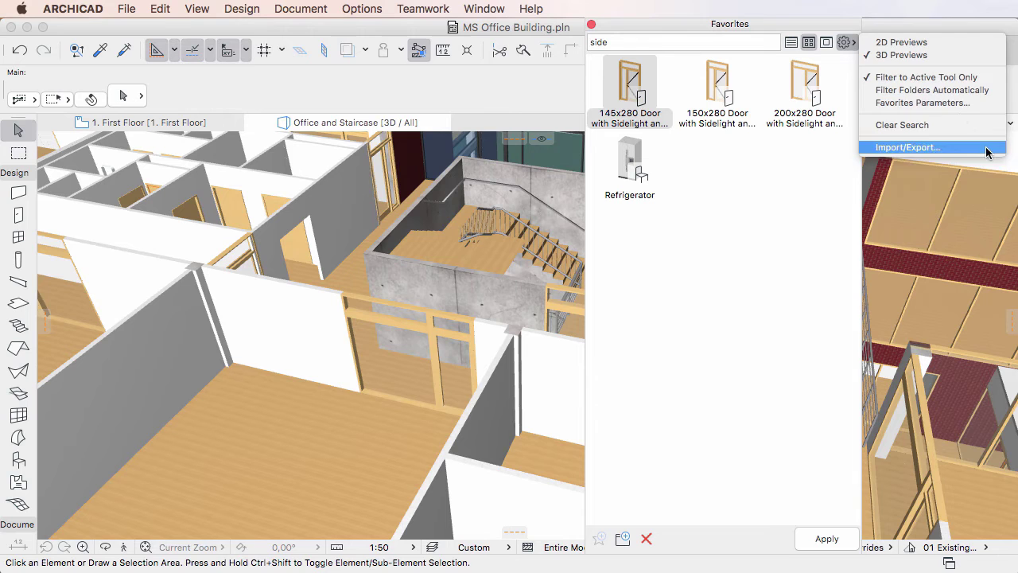
pyautogui.click(999, 167)
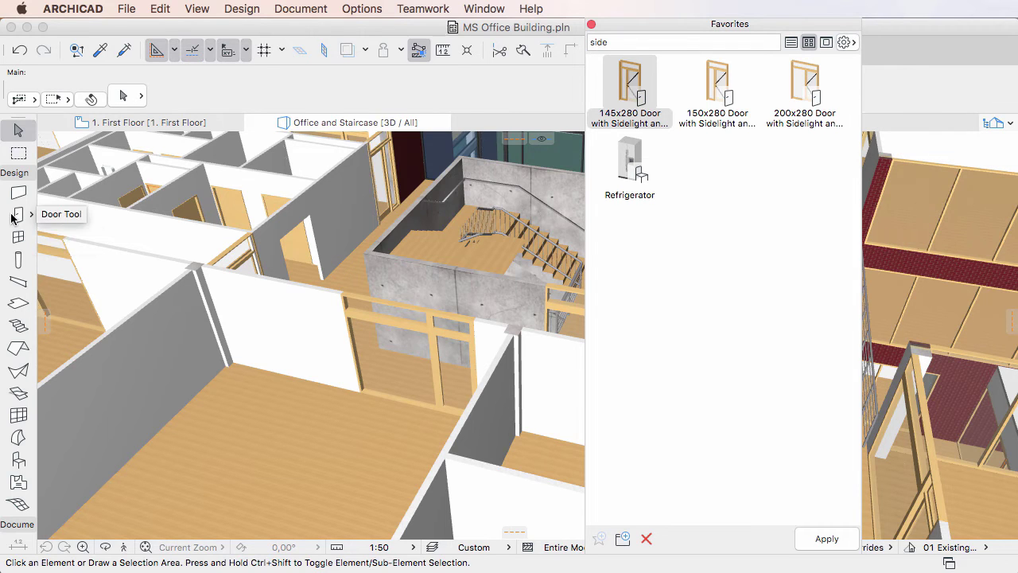
# Activate the Door tool and clear the 'side' search in the Favorites palette.
pyautogui.click(18, 215)
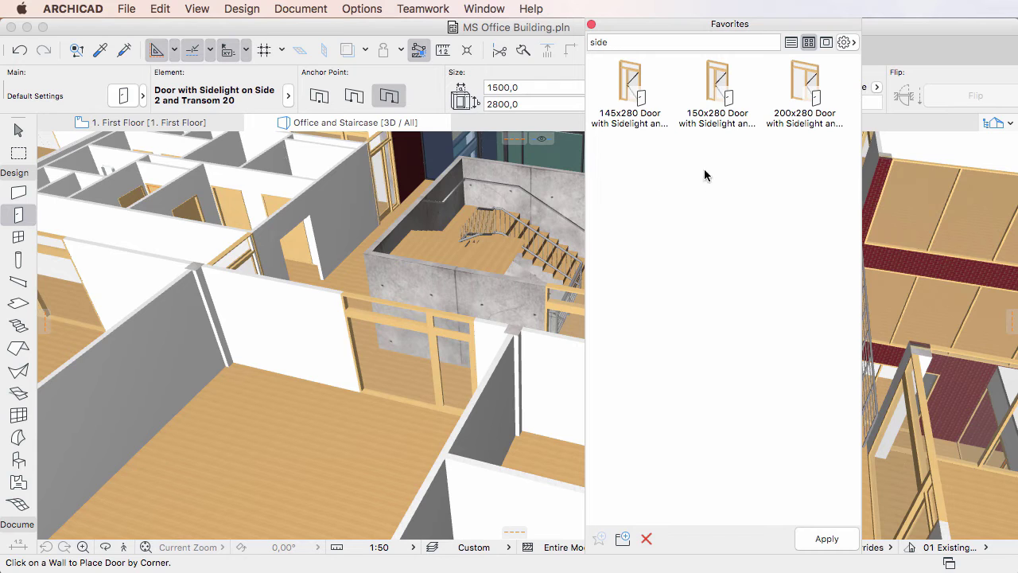
pyautogui.click(845, 42)
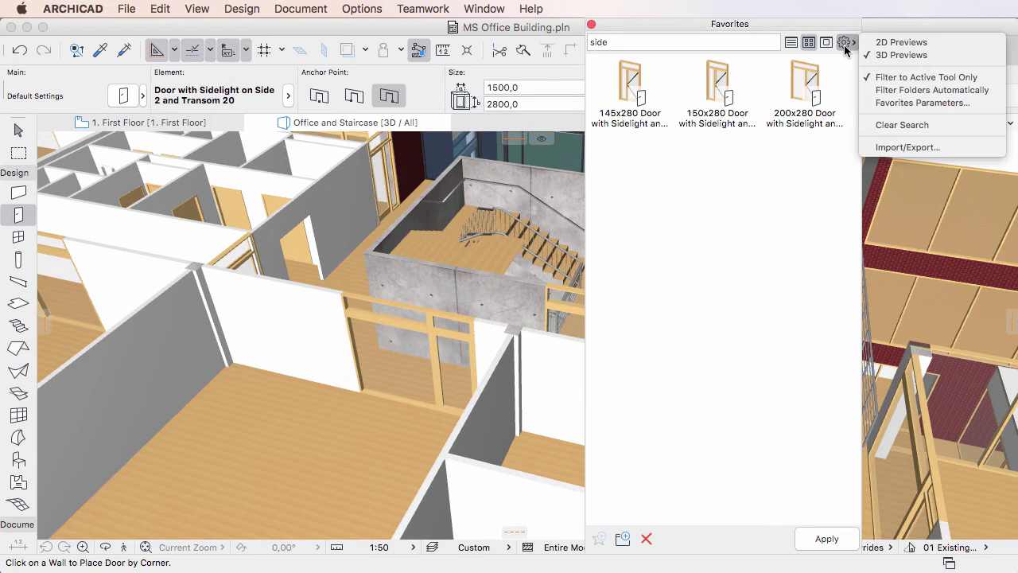
pyautogui.click(898, 127)
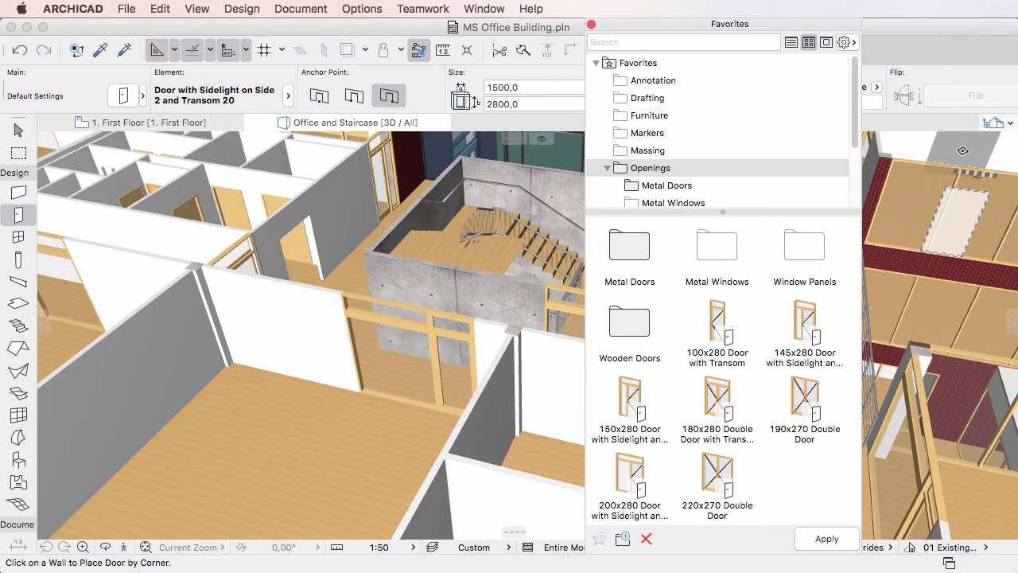
pyautogui.click(33, 217)
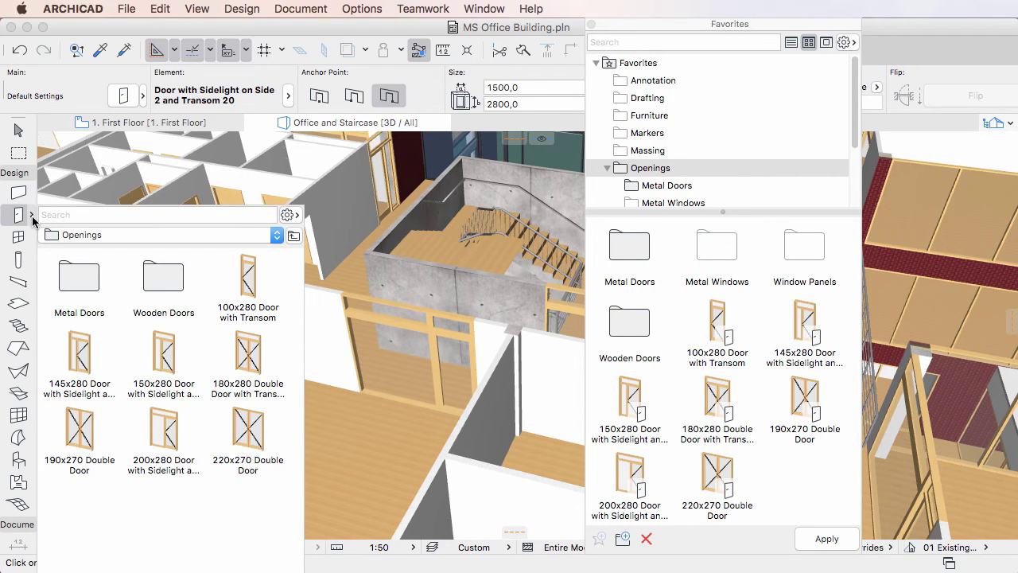
pyautogui.write('side')
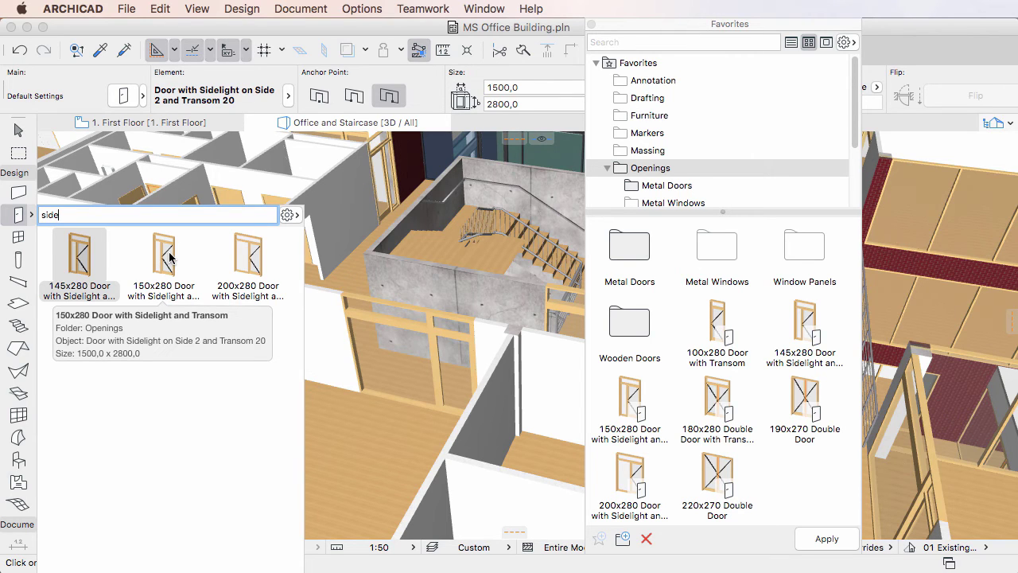
pyautogui.press('Escape')
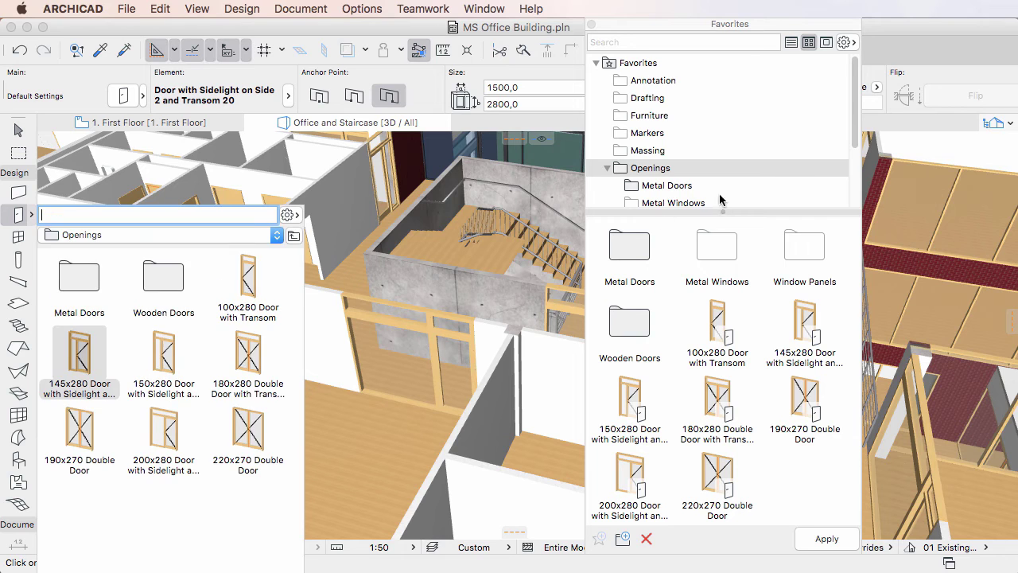
pyautogui.press('Escape')
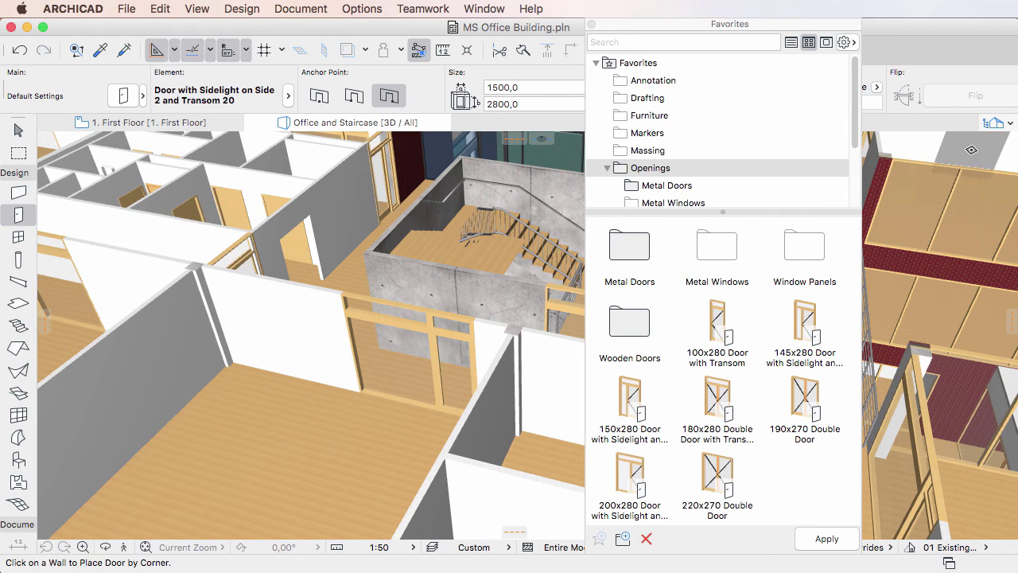
# In Door Default Settings, search library parts for 'side' and scroll through the results.
pyautogui.click(124, 96)
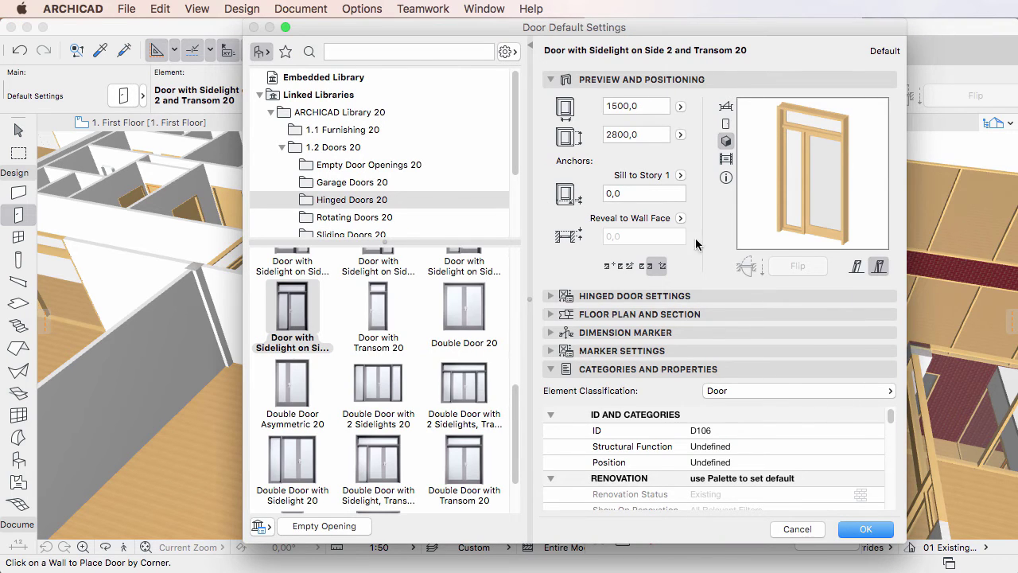
pyautogui.click(311, 53)
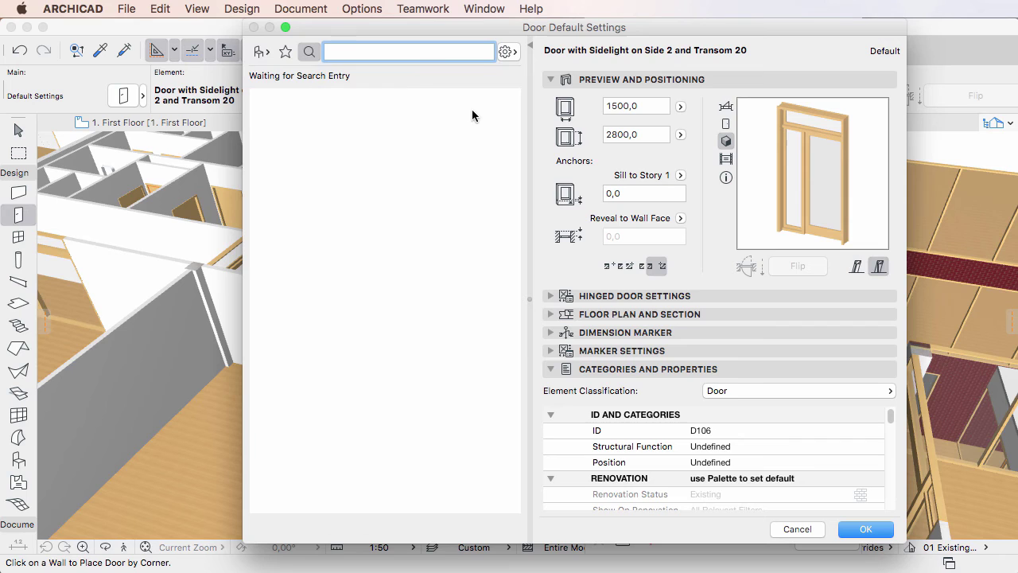
pyautogui.click(508, 52)
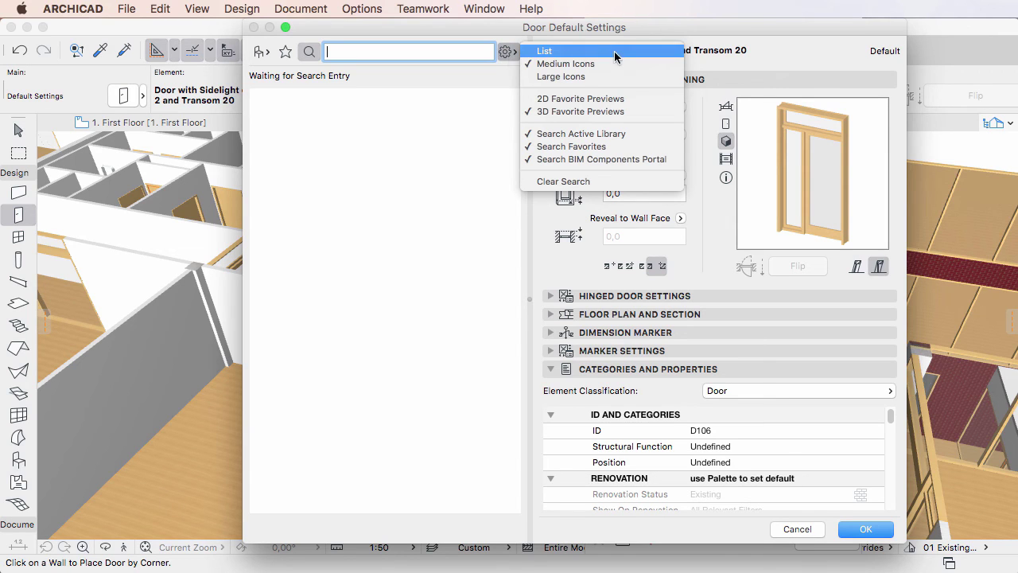
pyautogui.click(457, 54)
pyautogui.write('side')
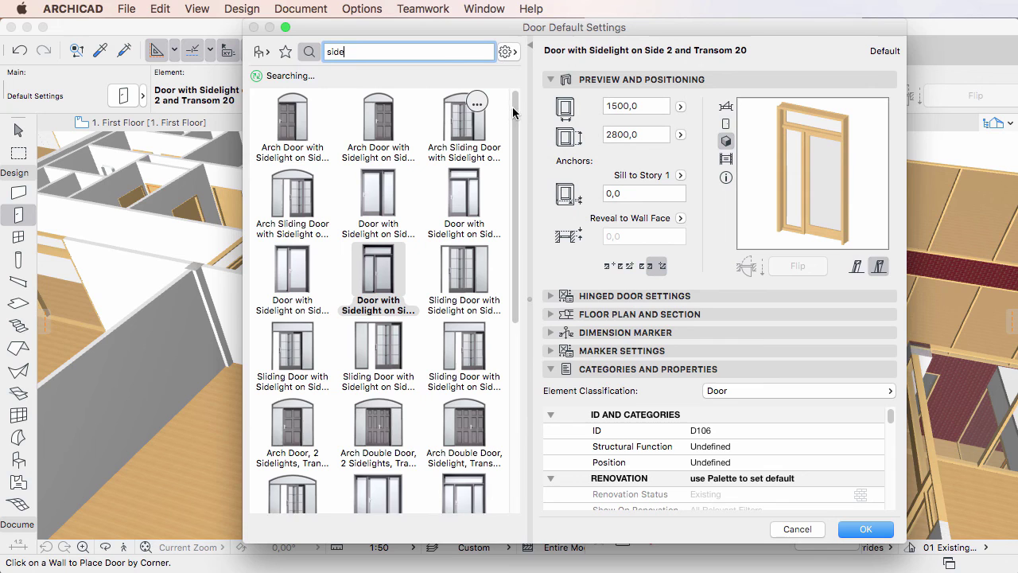
pyautogui.moveTo(515, 117); pyautogui.dragTo(521, 225)
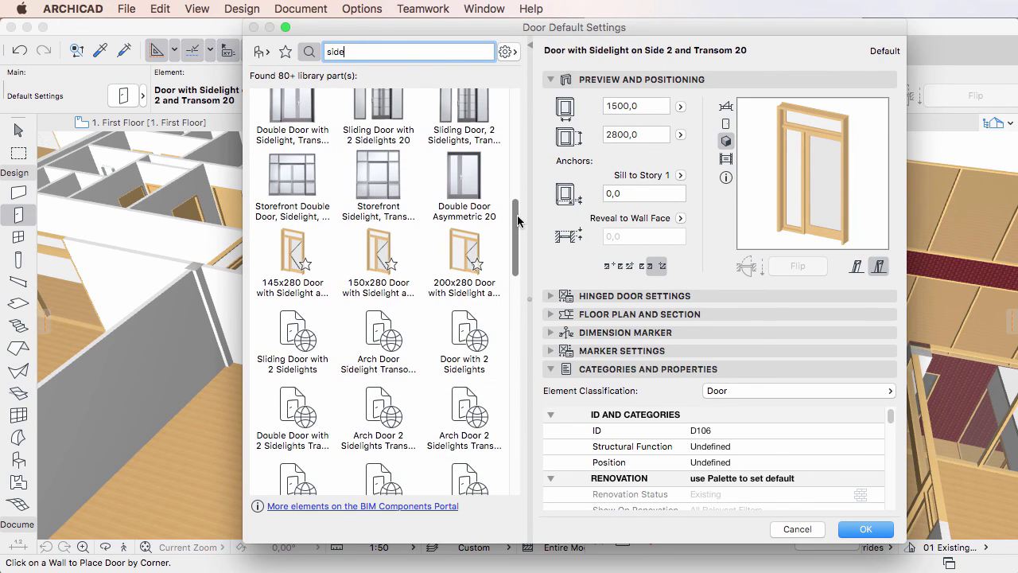